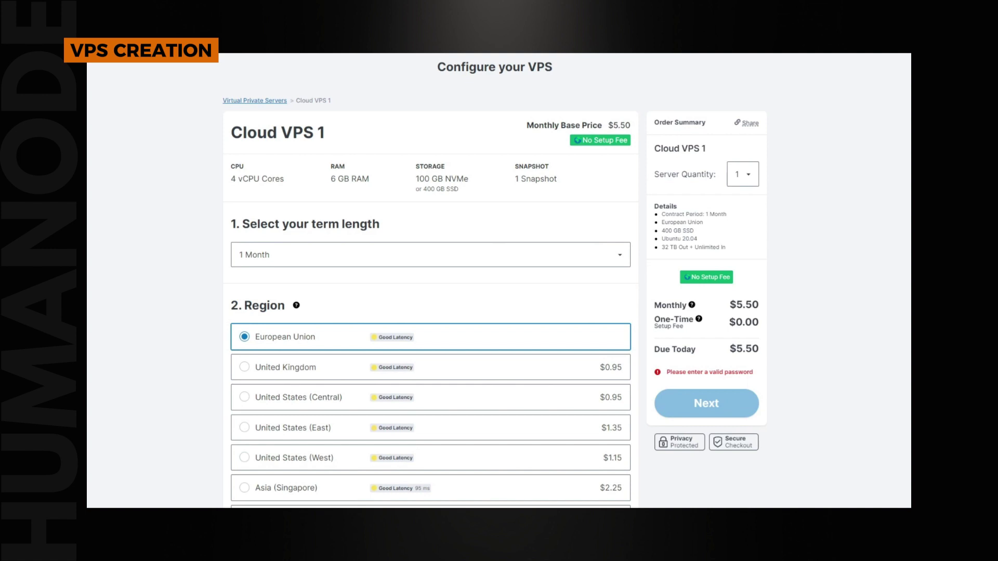
- Keep Ubuntu 20.04 as the VPS server image
{"action": "scroll", "coordinate": [430, 280], "scroll_direction": "down", "scroll_amount": 8}
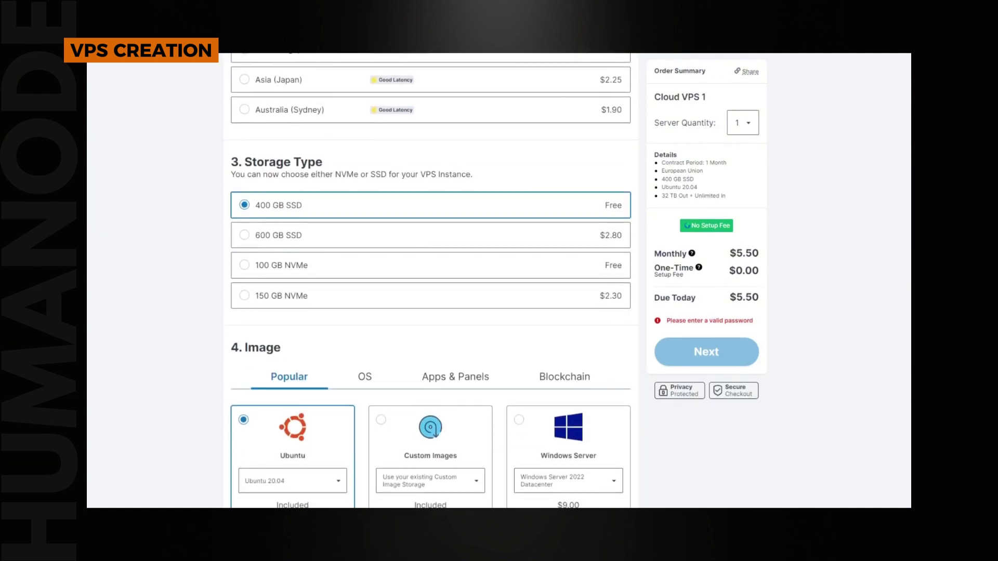
{"action": "scroll", "coordinate": [431, 281], "scroll_direction": "down", "scroll_amount": 5}
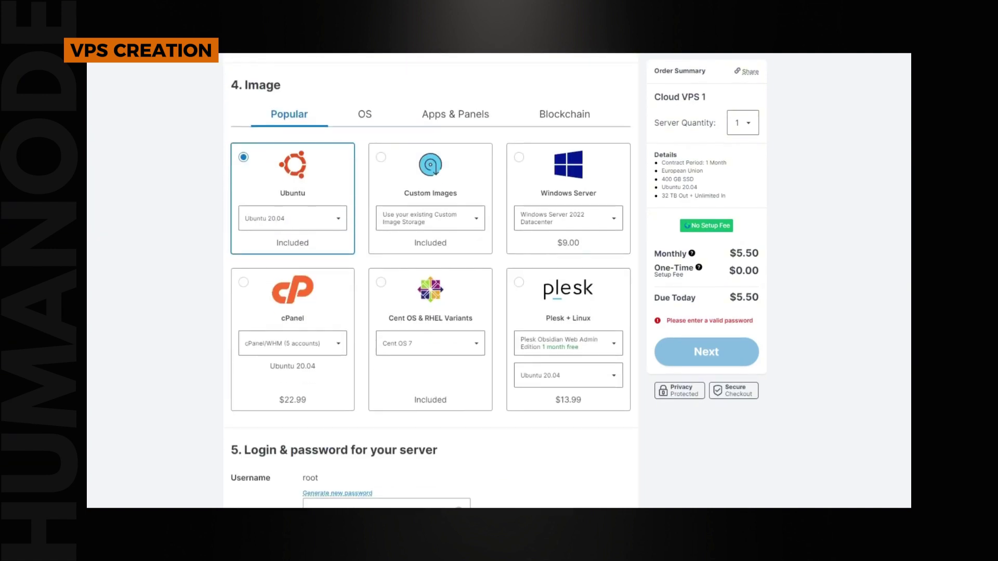
{"action": "left_click", "coordinate": [336, 221]}
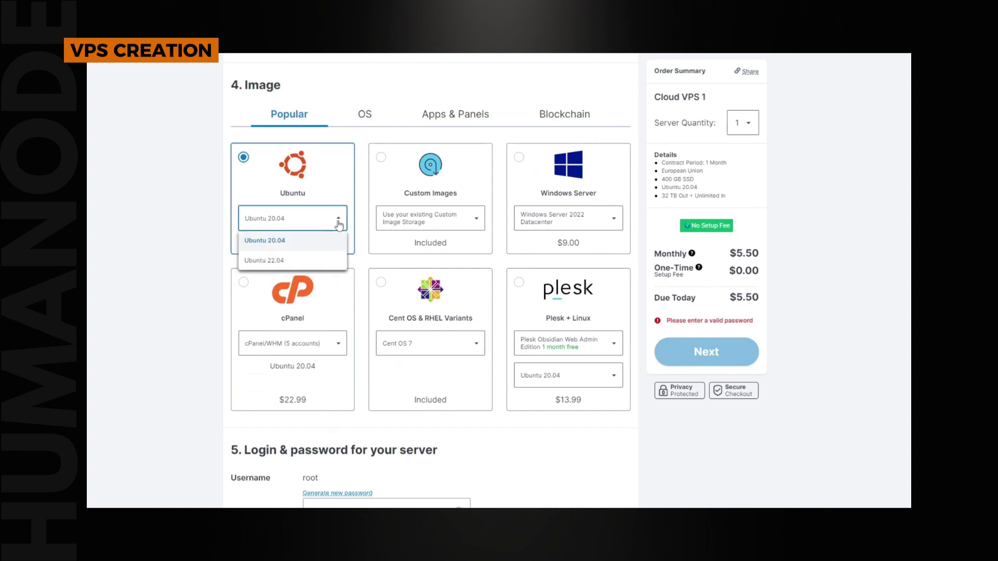
{"action": "left_click", "coordinate": [274, 248]}
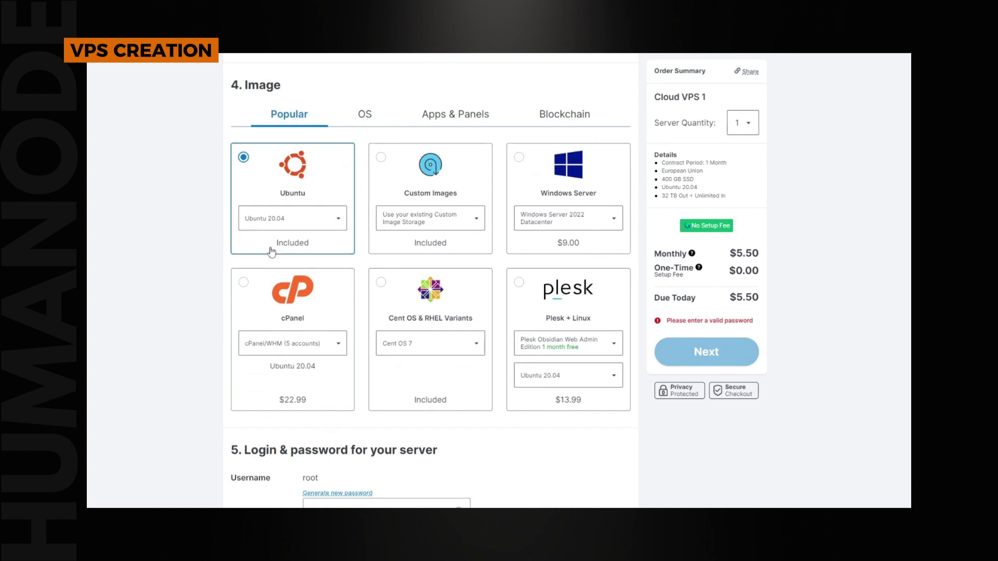
- Paste the chosen root password and proceed to the order review
{"action": "scroll", "coordinate": [519, 250], "scroll_direction": "down", "scroll_amount": 5}
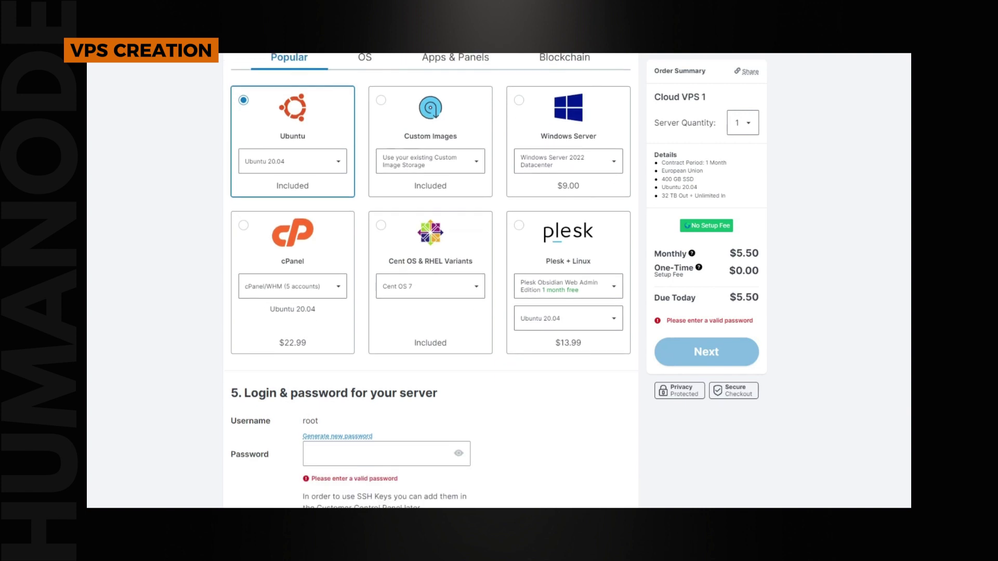
{"action": "left_click", "coordinate": [375, 237]}
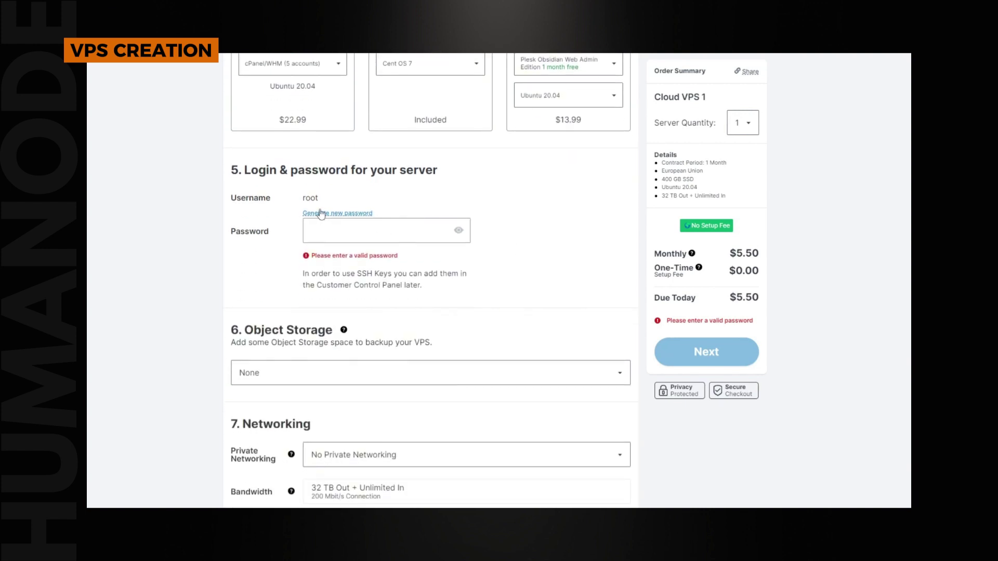
{"action": "left_click_drag", "start_coordinate": [319, 198], "coordinate": [304, 201]}
{"action": "left_click", "coordinate": [312, 230]}
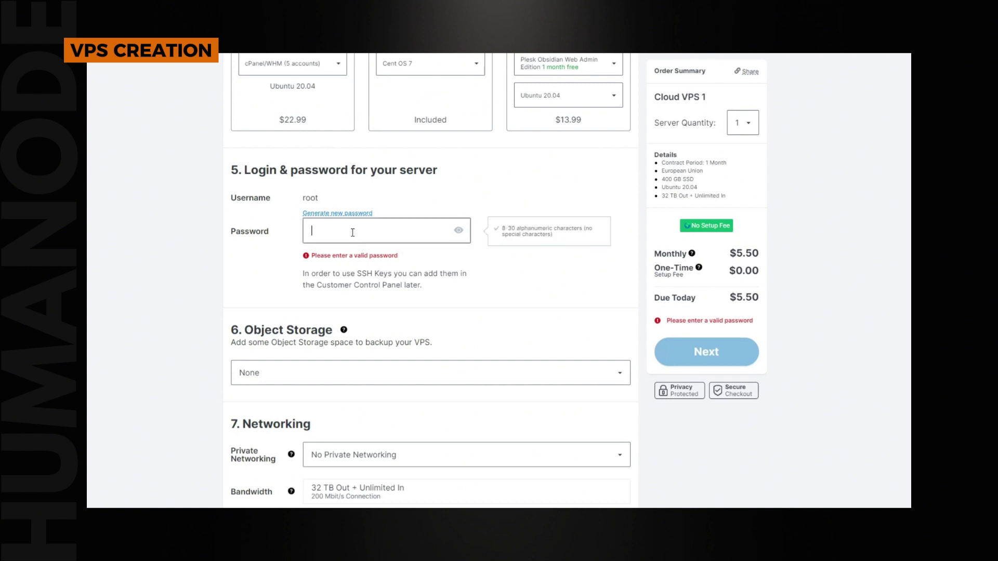
{"action": "key", "text": "ctrl+v"}
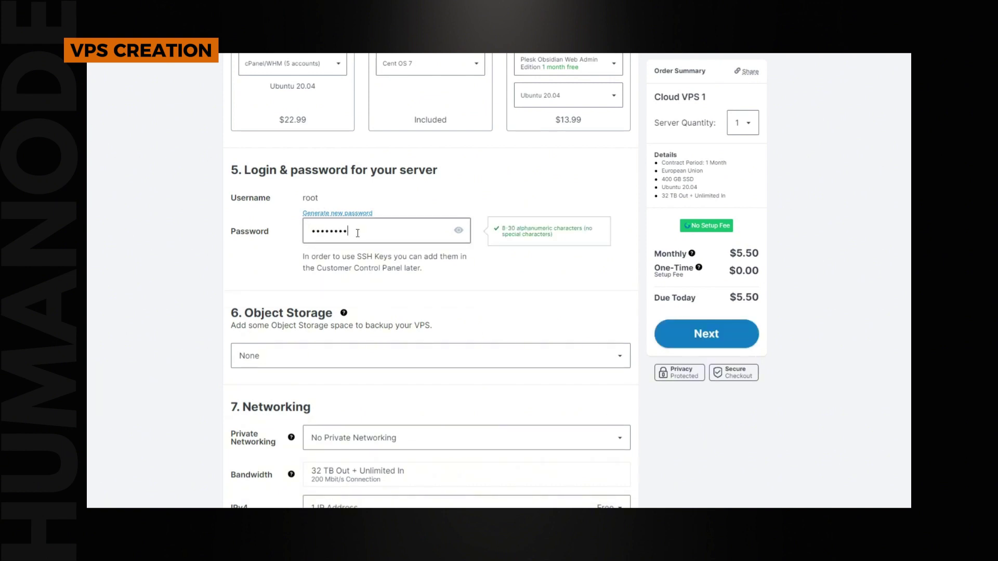
{"action": "scroll", "coordinate": [358, 233], "scroll_direction": "down", "scroll_amount": 3}
{"action": "scroll", "coordinate": [430, 281], "scroll_direction": "down", "scroll_amount": 5}
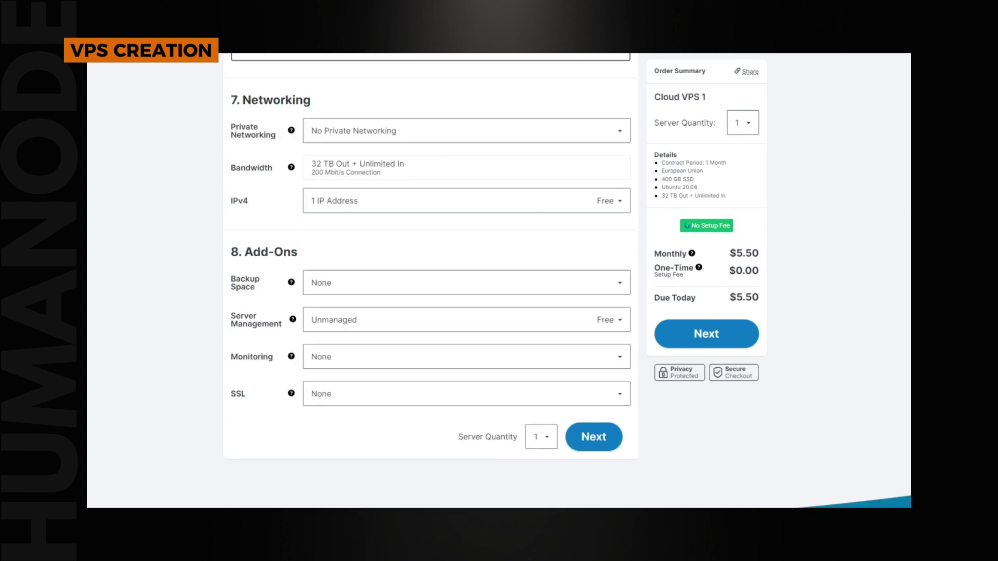
{"action": "left_click", "coordinate": [603, 446]}
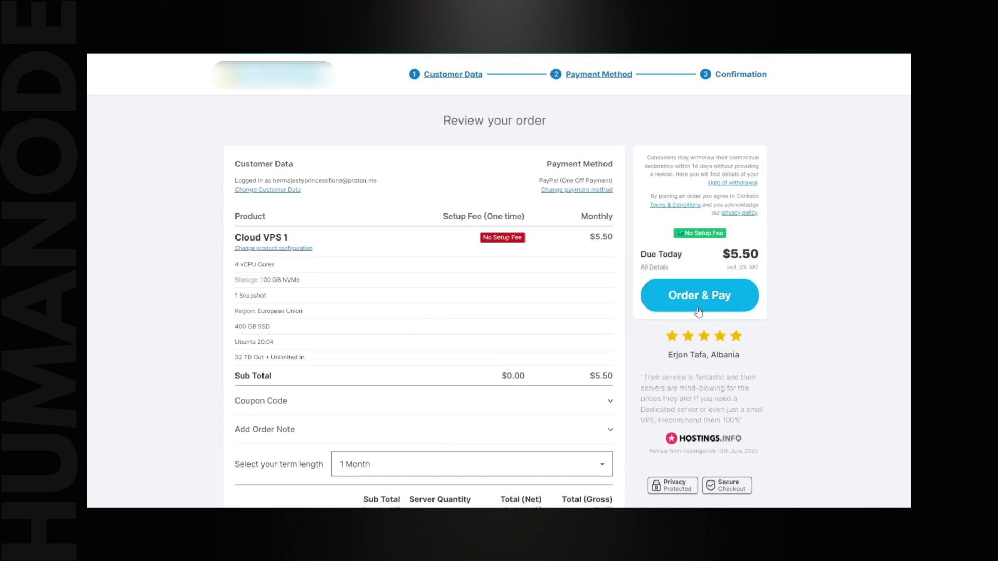
- Order and pay for Cloud VPS 1 at $5.50 due today
{"action": "left_click", "coordinate": [698, 311]}
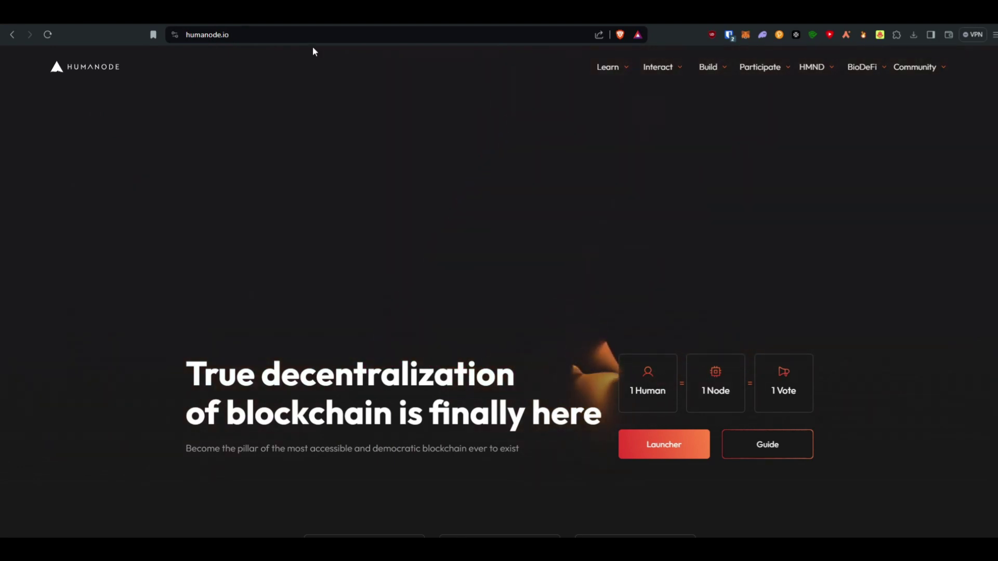
- Download the Windows Humanode Launcher from the Become a Human Node page and create a workspace
{"action": "left_click", "coordinate": [670, 69]}
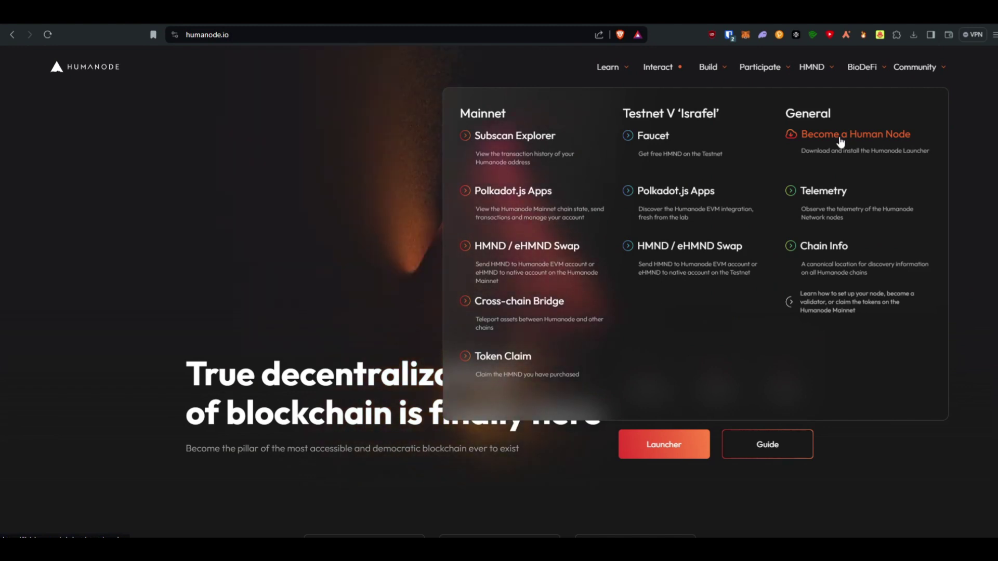
{"action": "left_click", "coordinate": [841, 140]}
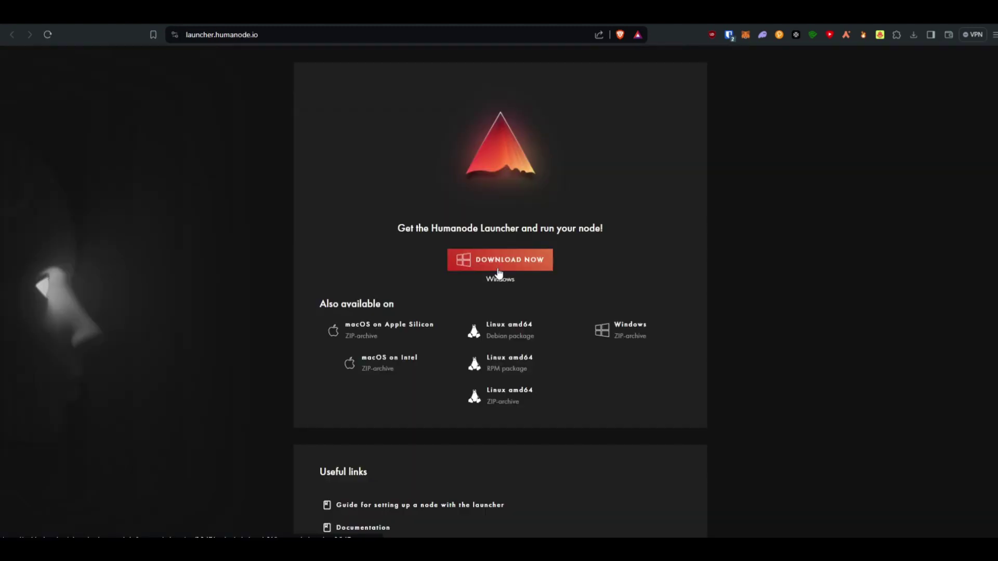
{"action": "left_click", "coordinate": [497, 271]}
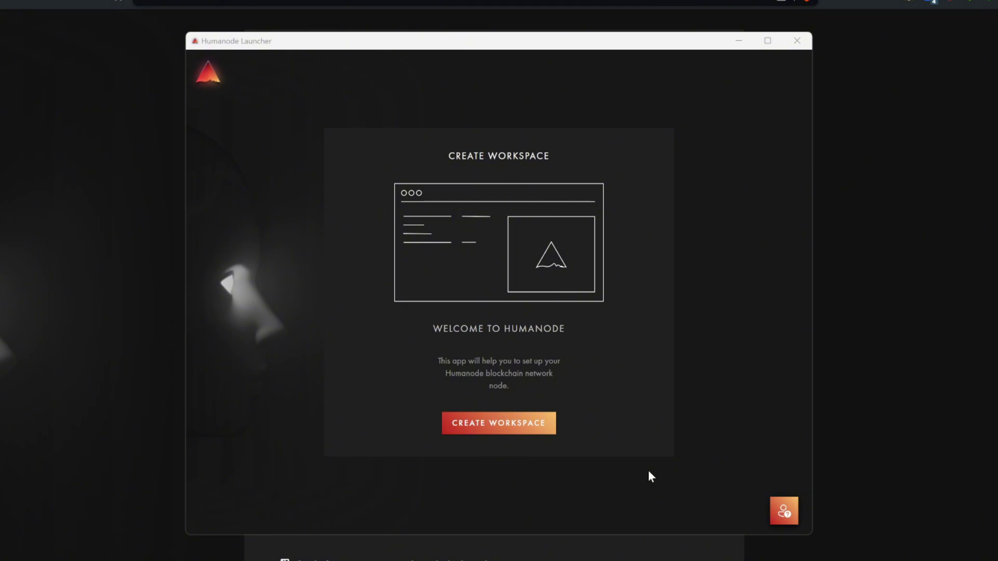
{"action": "left_click", "coordinate": [543, 428]}
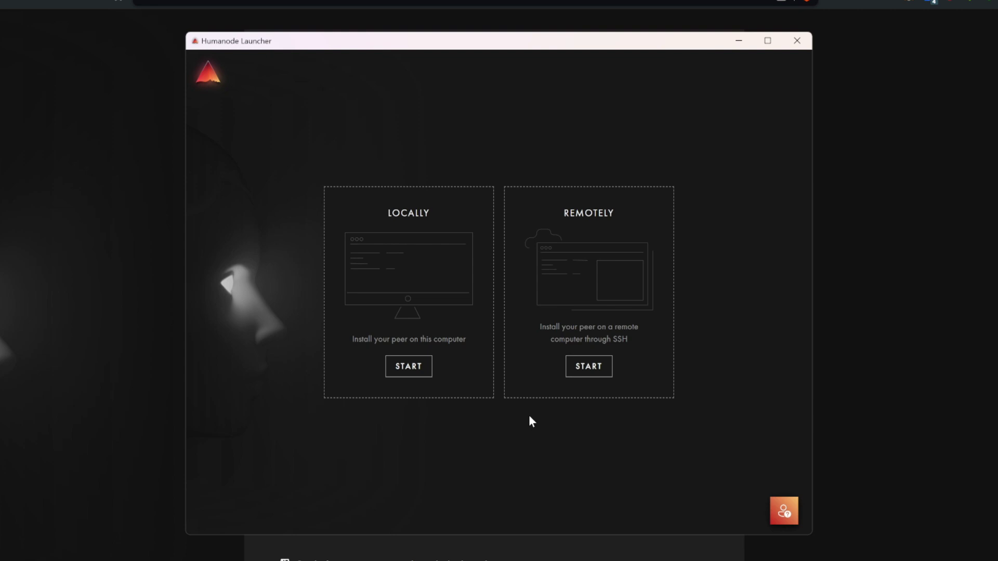
- Choose remote install and enter the server's host address with username root
{"action": "left_click", "coordinate": [576, 368]}
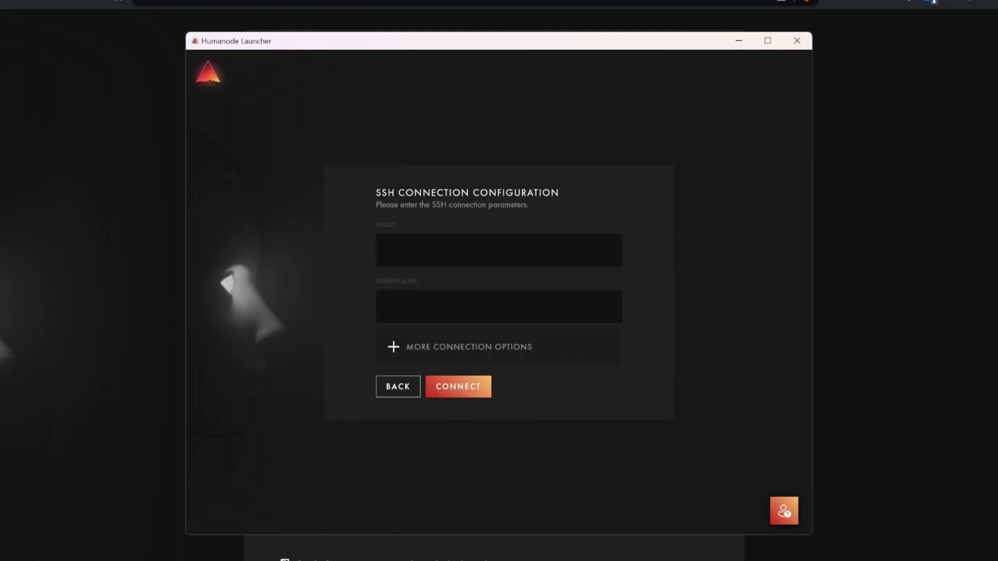
{"action": "left_click", "coordinate": [539, 262]}
{"action": "key", "text": "ctrl+v"}
{"action": "key", "text": "Return"}
{"action": "type", "text": "root"}
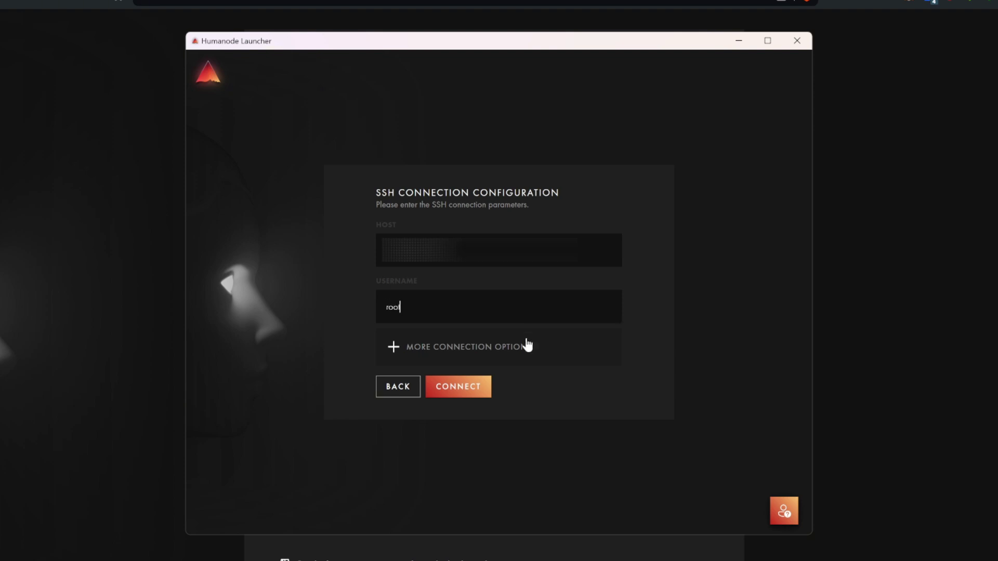
- Set SSH Auth Mode to Password and connect to the server
{"action": "left_click", "coordinate": [461, 347]}
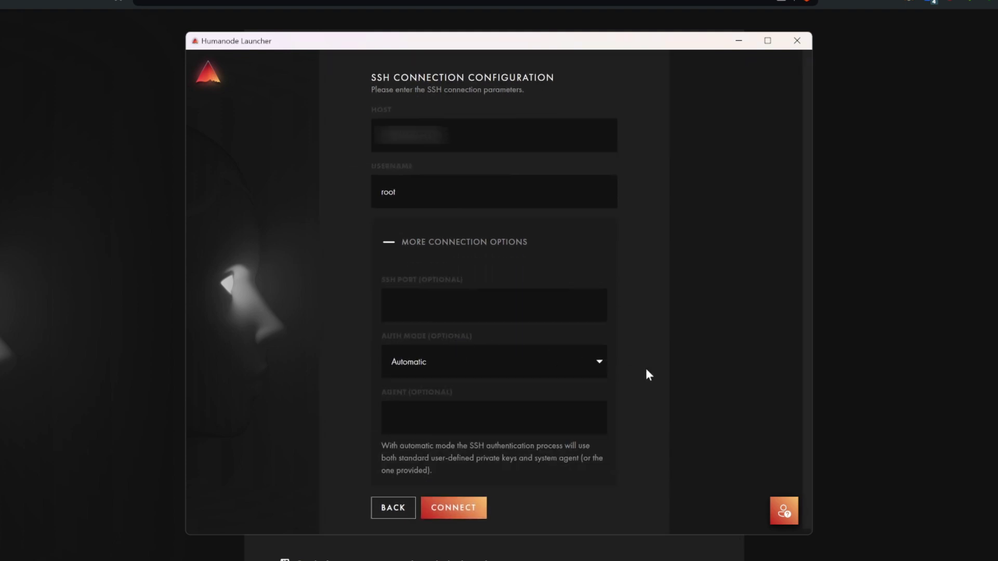
{"action": "left_click", "coordinate": [599, 364]}
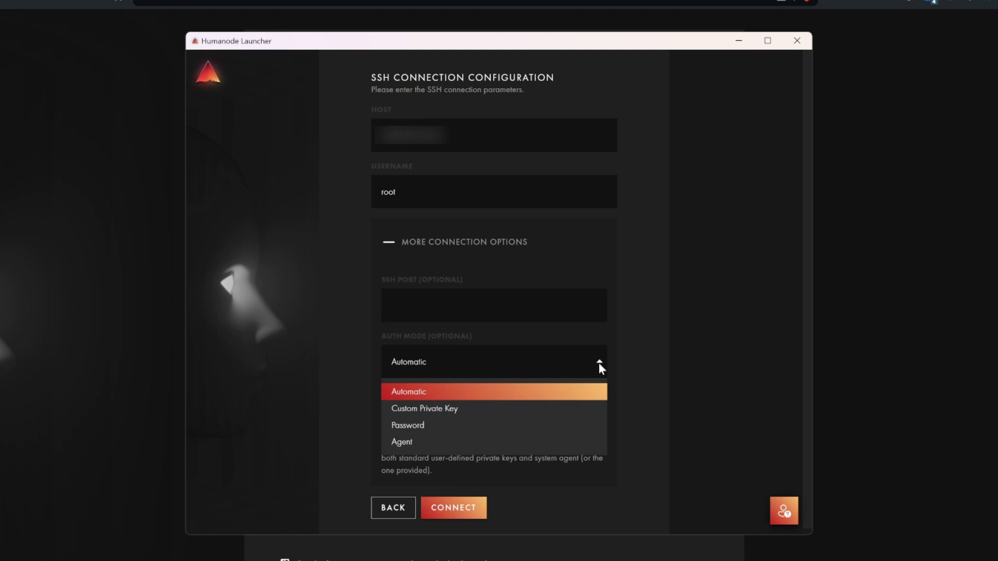
{"action": "left_click", "coordinate": [517, 424]}
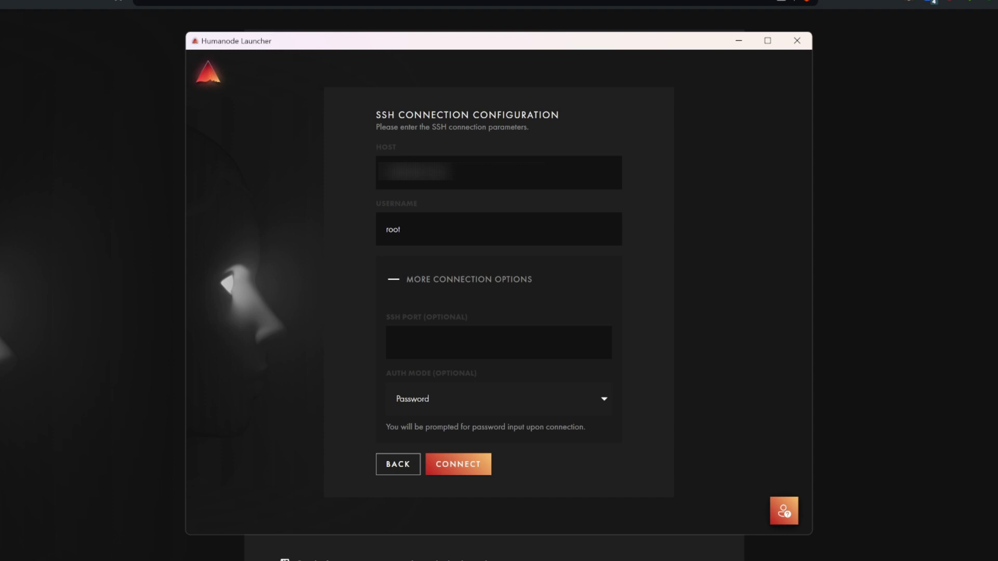
{"action": "left_click", "coordinate": [499, 343]}
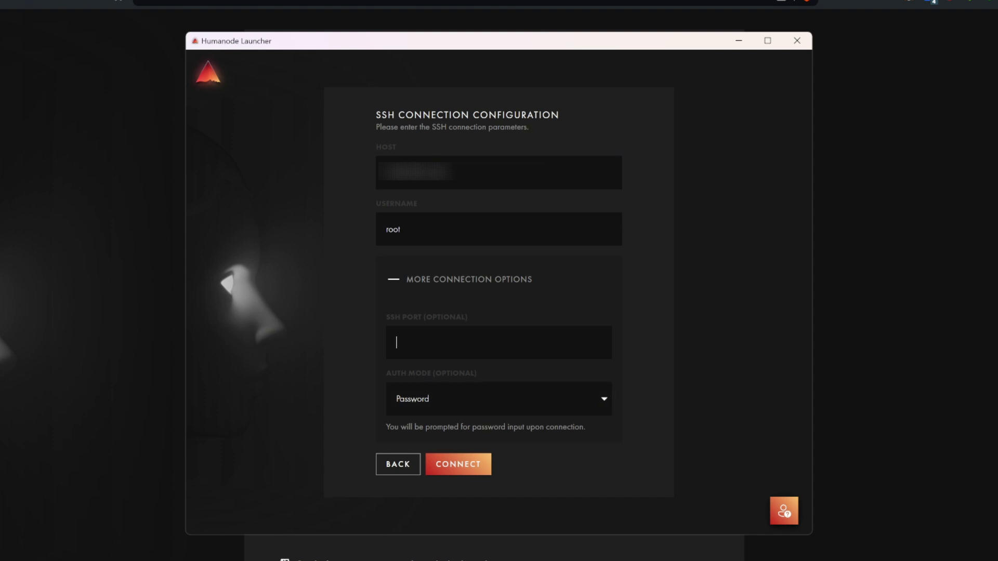
{"action": "left_click", "coordinate": [467, 466]}
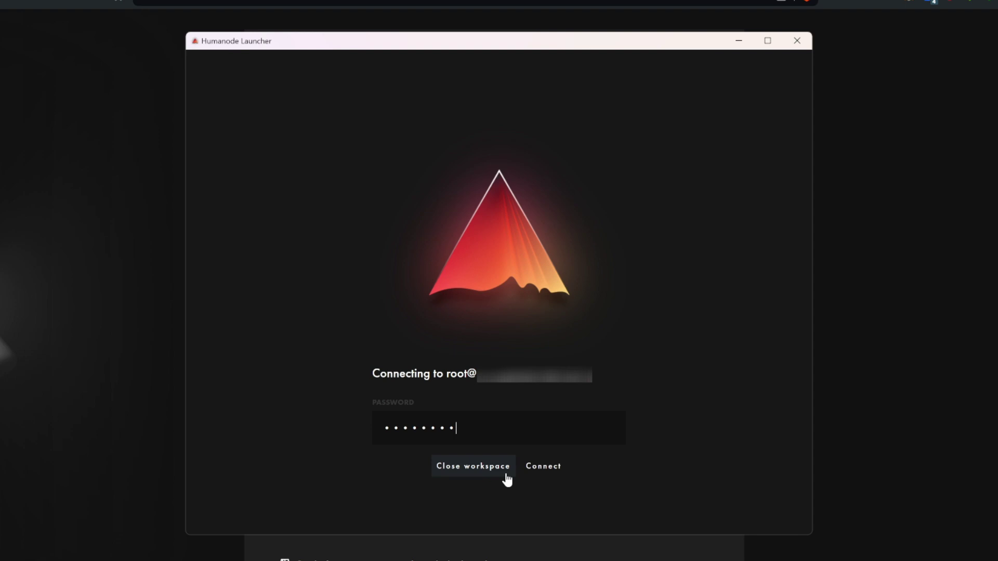
- Log in with the server password and install Humanode Mainnet
{"action": "left_click", "coordinate": [536, 475]}
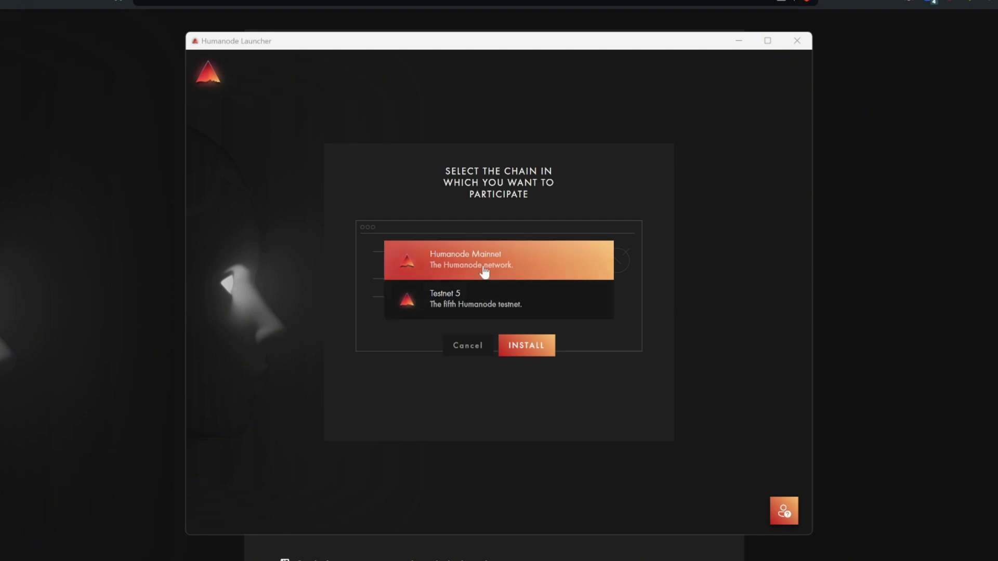
{"action": "left_click", "coordinate": [525, 348]}
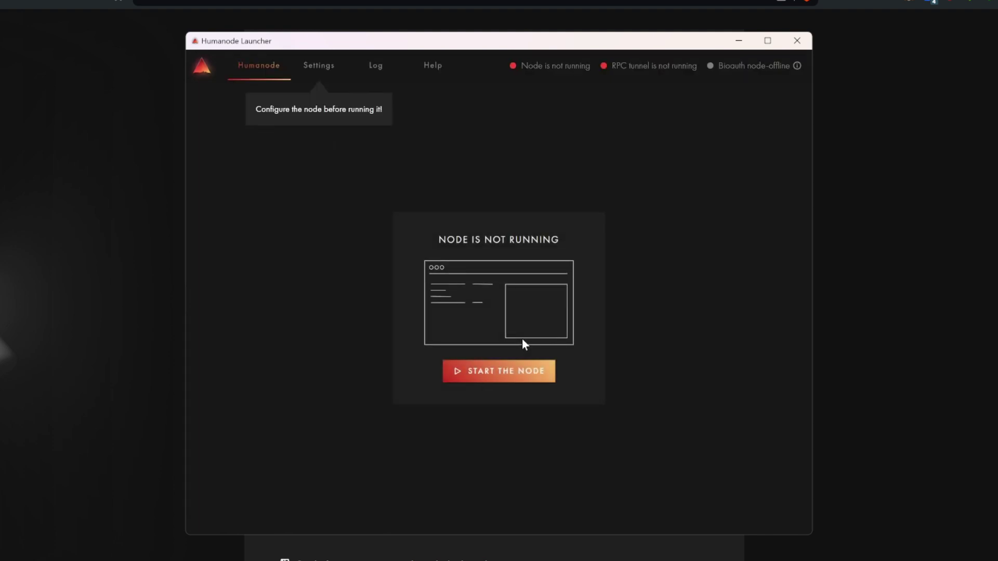
- Name the node 'Demo Node', enable Run as validator, and apply the settings
{"action": "left_click", "coordinate": [329, 66]}
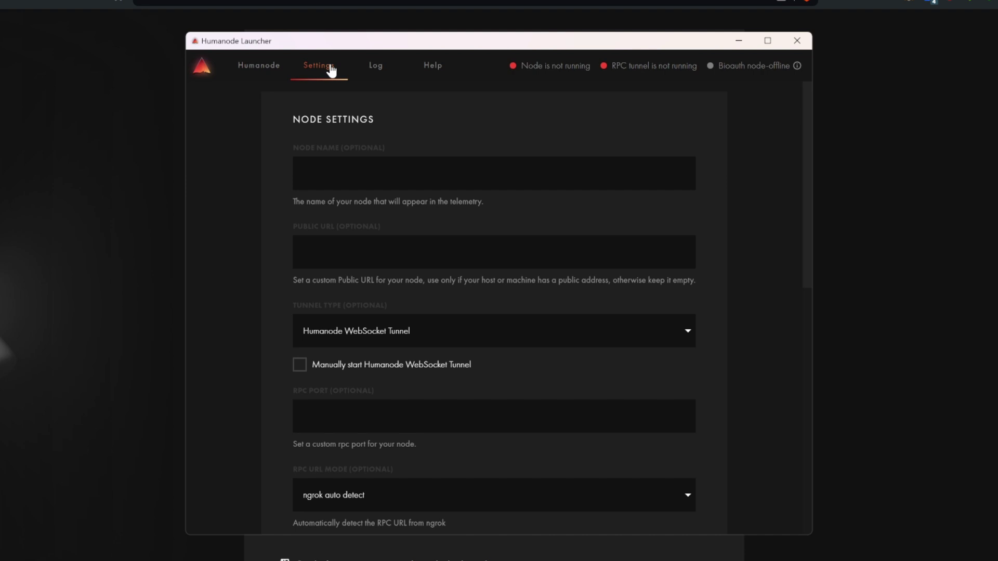
{"action": "type", "text": "Demo Node"}
{"action": "scroll", "coordinate": [553, 287], "scroll_direction": "down", "scroll_amount": 3}
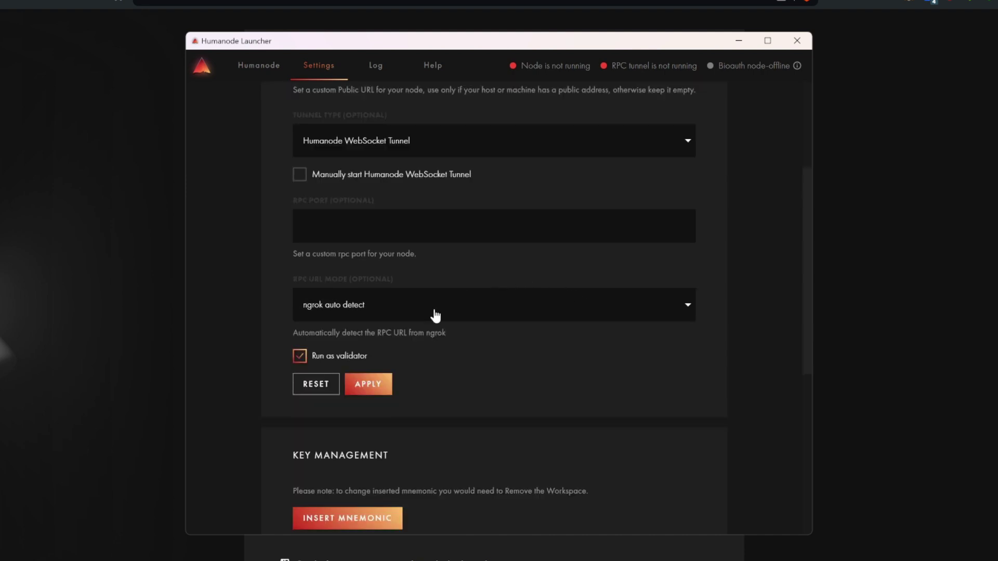
{"action": "left_click", "coordinate": [388, 384]}
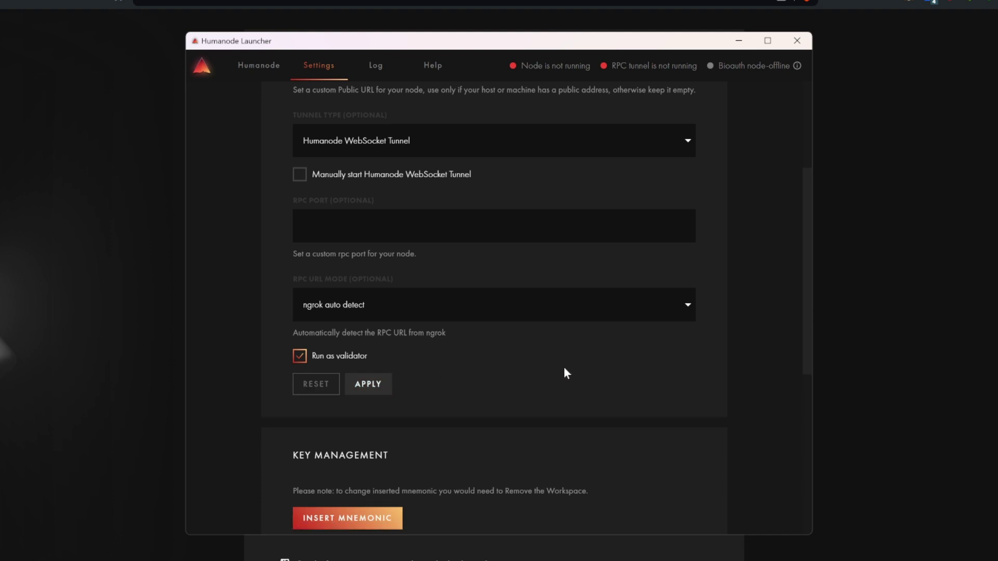
{"action": "scroll", "coordinate": [619, 364], "scroll_direction": "down", "scroll_amount": 6}
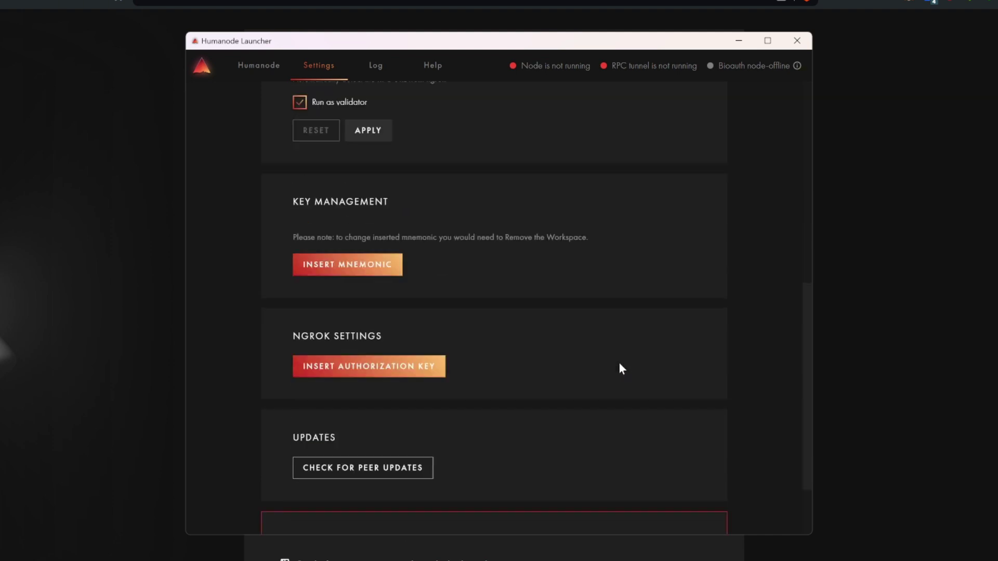
{"action": "scroll", "coordinate": [622, 368], "scroll_direction": "down", "scroll_amount": 1}
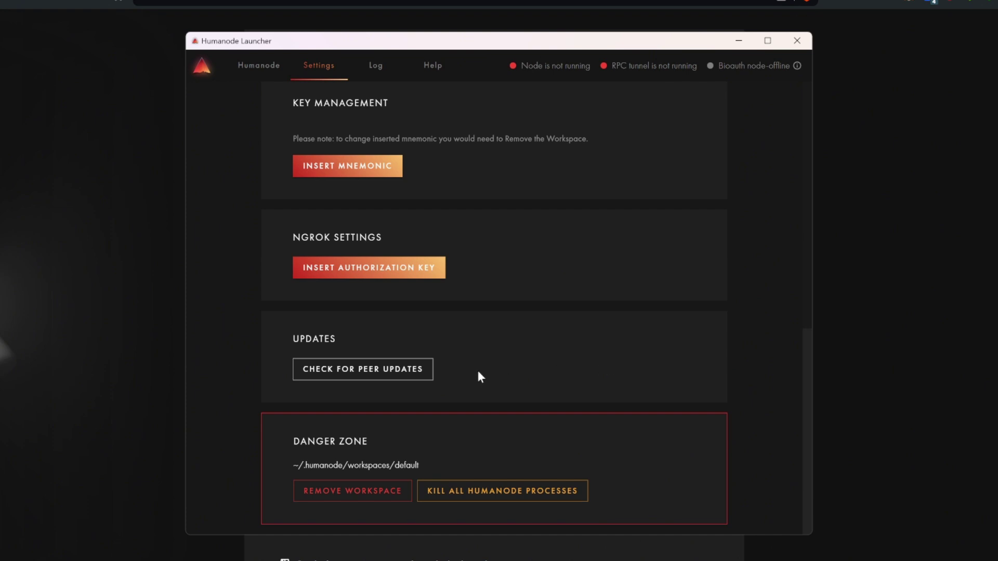
- Confirm no peer updates are available, then open the Insert Mnemonic dialog
{"action": "left_click", "coordinate": [400, 373]}
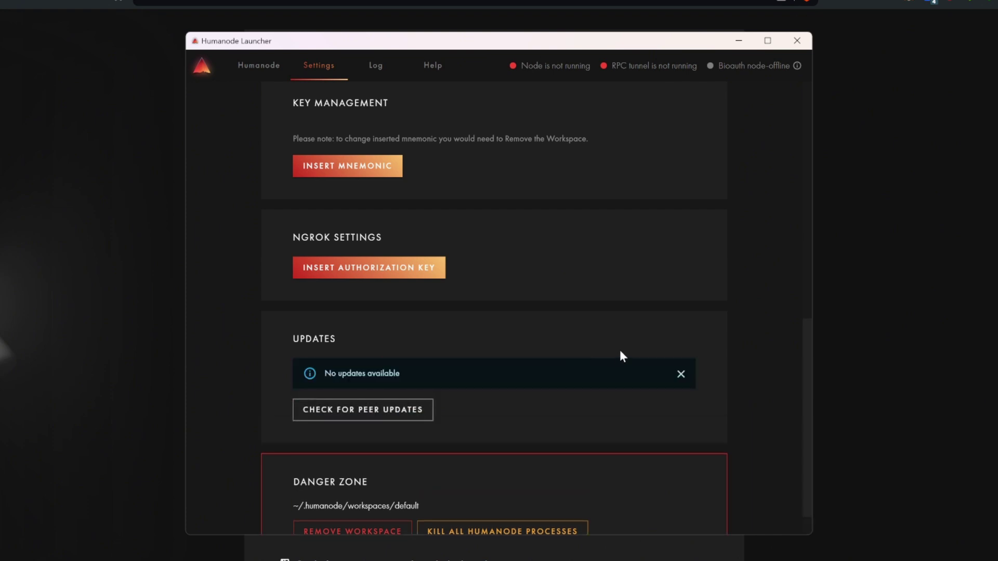
{"action": "scroll", "coordinate": [514, 381], "scroll_direction": "up", "scroll_amount": 2}
{"action": "scroll", "coordinate": [513, 381], "scroll_direction": "up", "scroll_amount": 1}
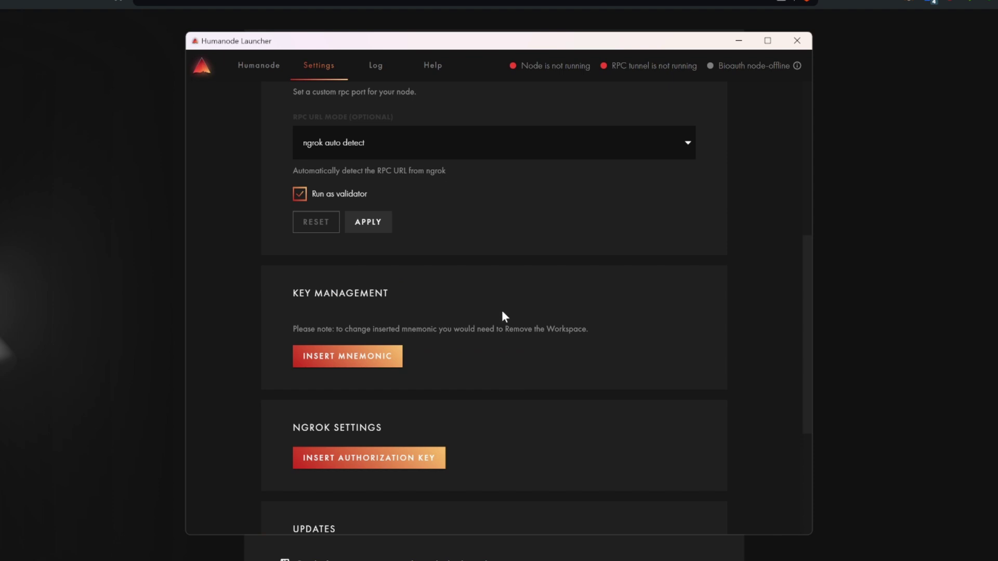
{"action": "scroll", "coordinate": [502, 312], "scroll_direction": "down", "scroll_amount": 1}
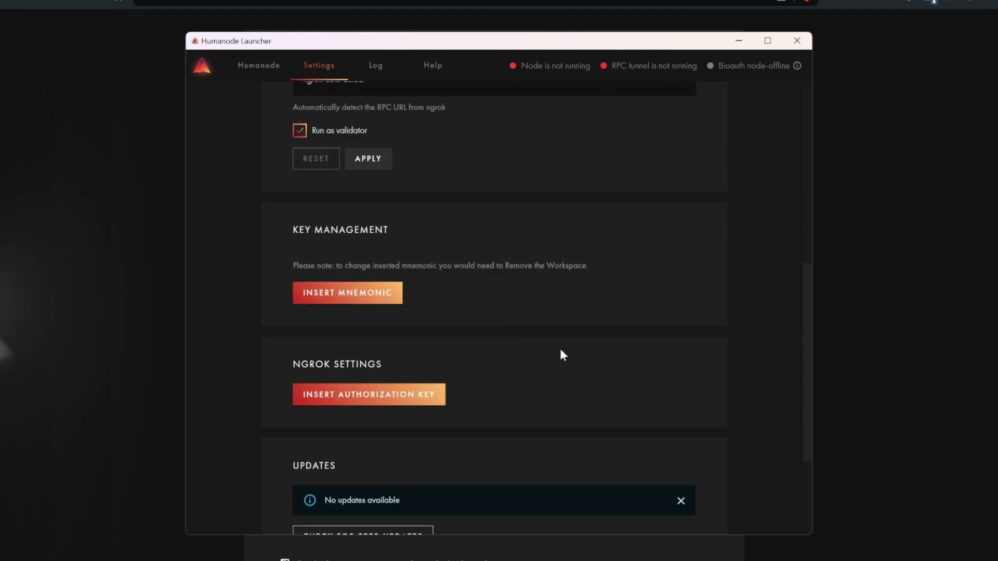
{"action": "left_click", "coordinate": [377, 294]}
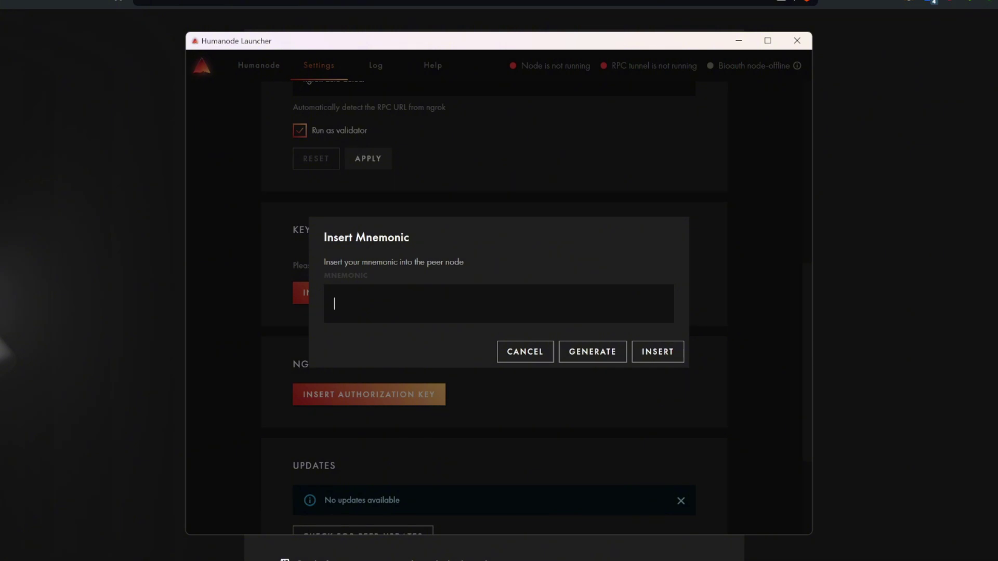
- Generate a new mnemonic, copy it, and insert it into the node's Mnemonic field
{"action": "left_click", "coordinate": [586, 349]}
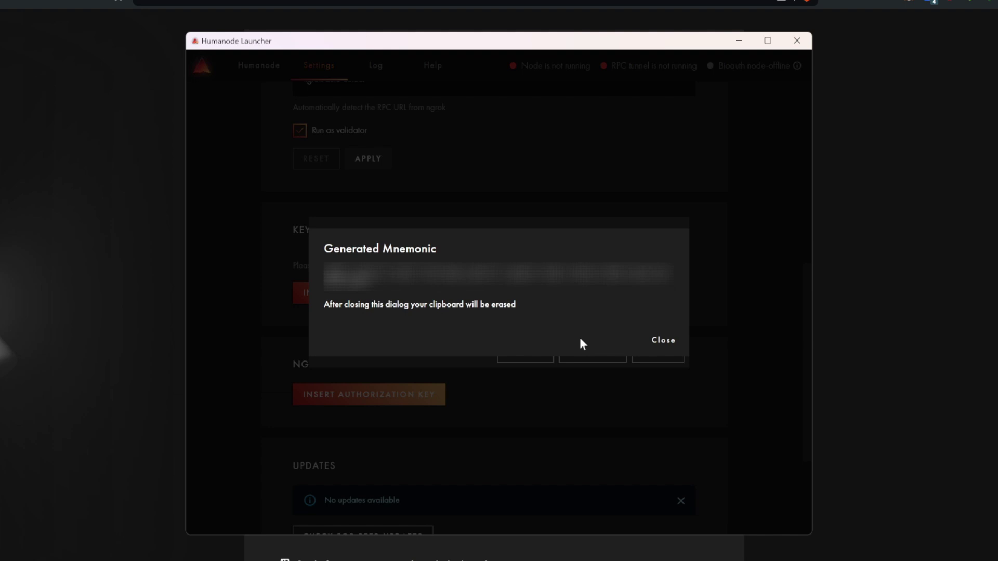
{"action": "triple_click", "coordinate": [391, 281]}
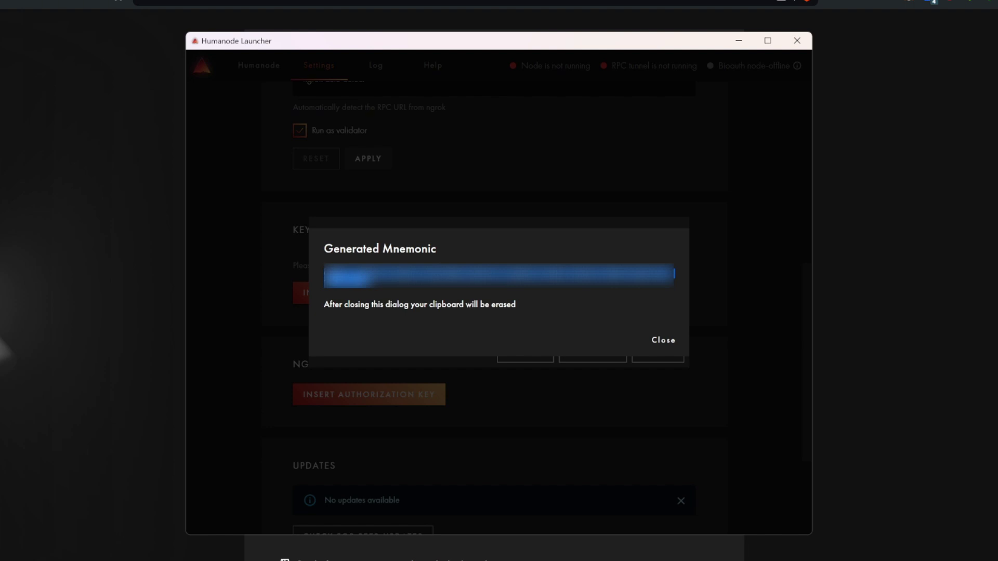
{"action": "left_click", "coordinate": [447, 288]}
{"action": "left_click", "coordinate": [639, 344]}
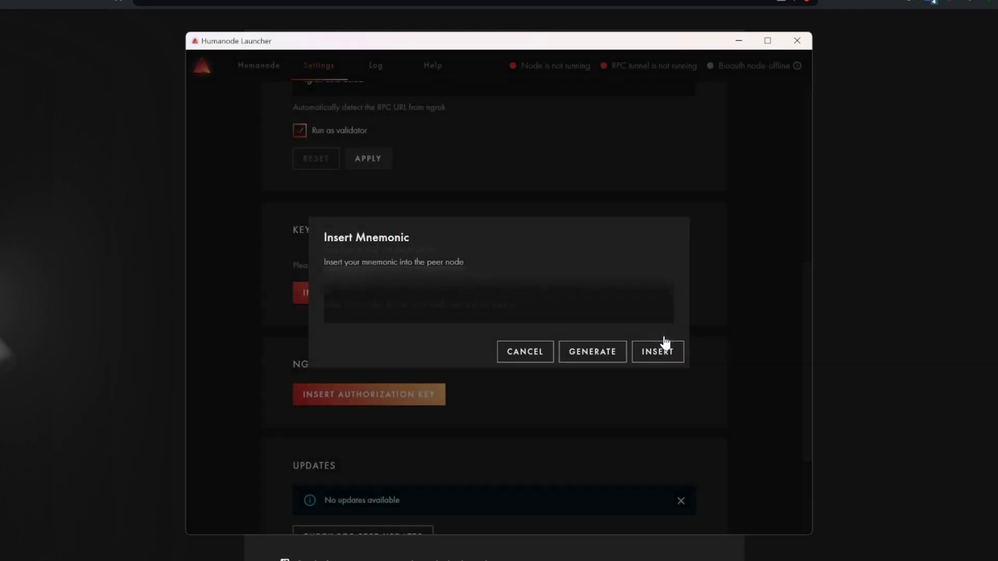
{"action": "type", "text": "xxxxxx xxx xxxxxxxxxxx xxxxxxx xxxxx xxxxxx xxxx"}
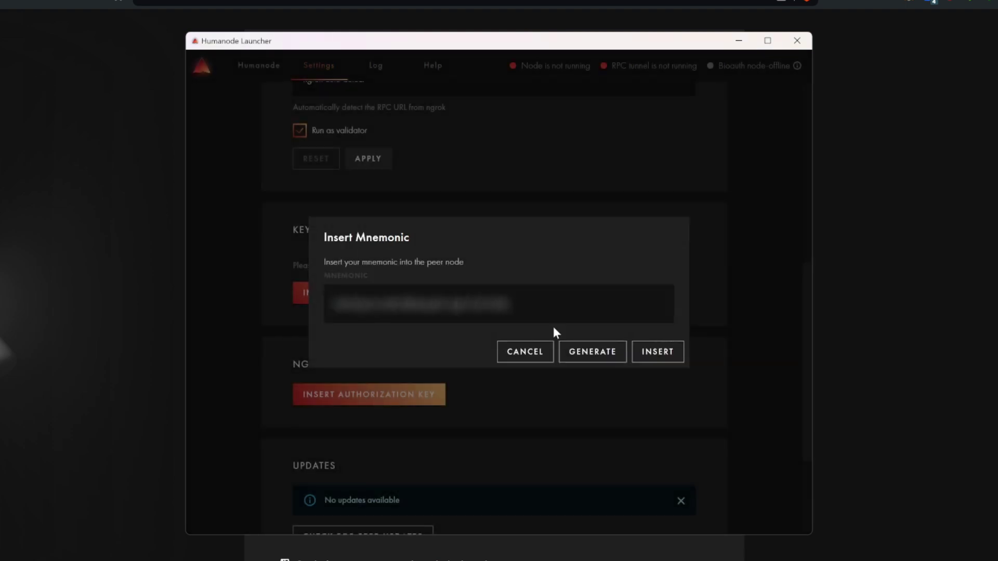
{"action": "left_click", "coordinate": [663, 352]}
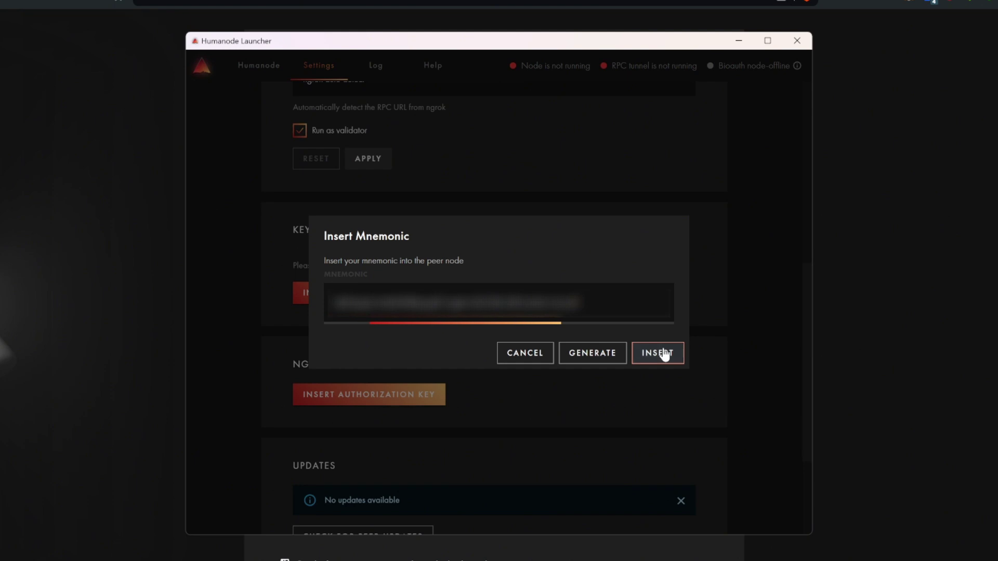
{"action": "scroll", "coordinate": [664, 330], "scroll_direction": "up", "scroll_amount": 1}
{"action": "scroll", "coordinate": [663, 331], "scroll_direction": "up", "scroll_amount": 5}
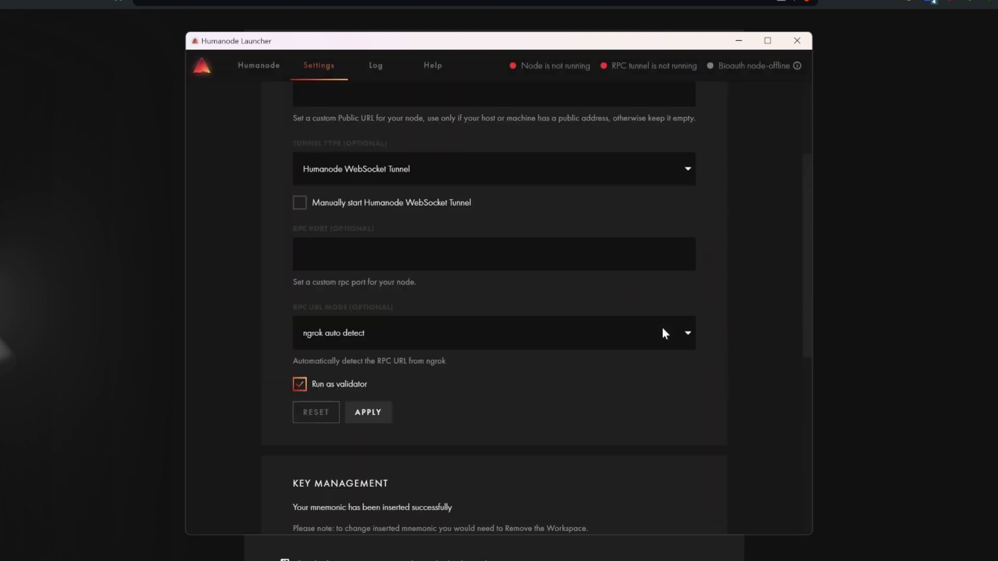
- Start the Humanode Mainnet node from the Humanode tab and view its log
{"action": "left_click", "coordinate": [265, 74]}
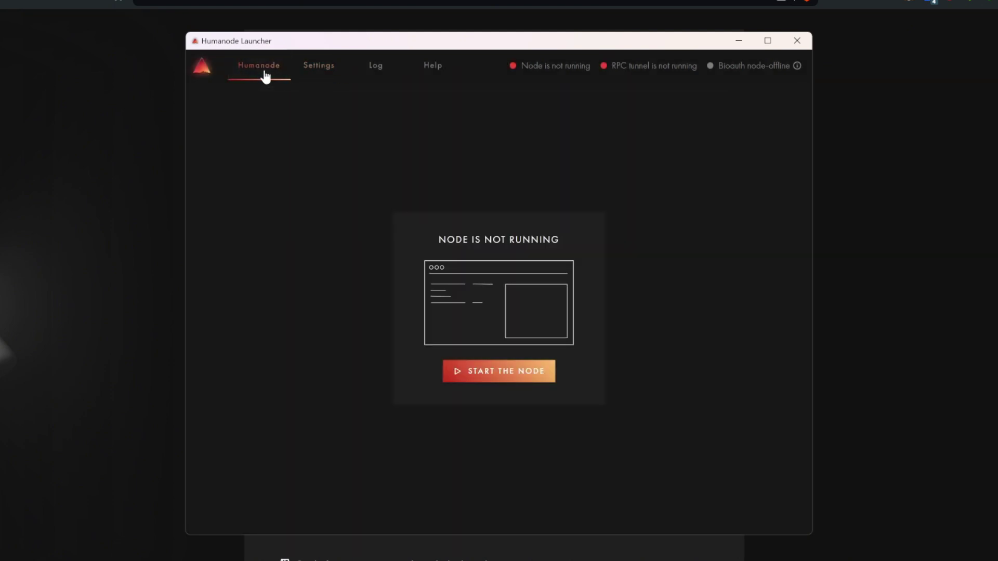
{"action": "left_click", "coordinate": [503, 371]}
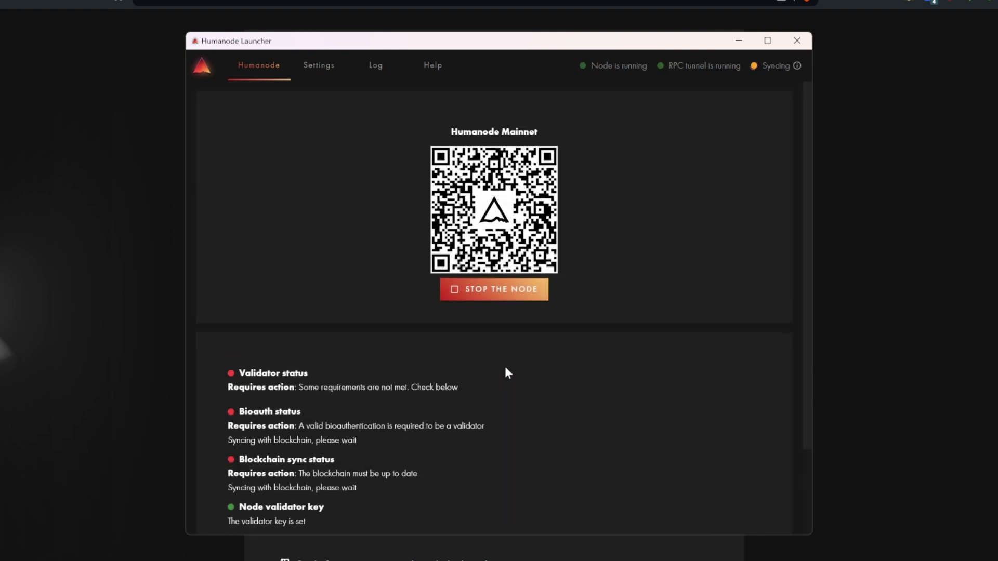
{"action": "left_click", "coordinate": [375, 66]}
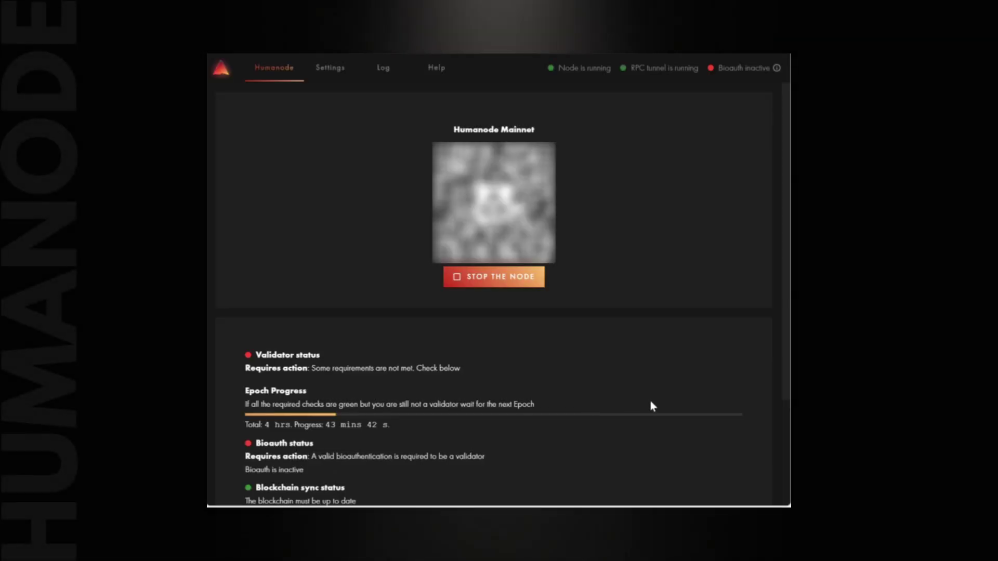
{"action": "scroll", "coordinate": [650, 402], "scroll_direction": "down", "scroll_amount": 3}
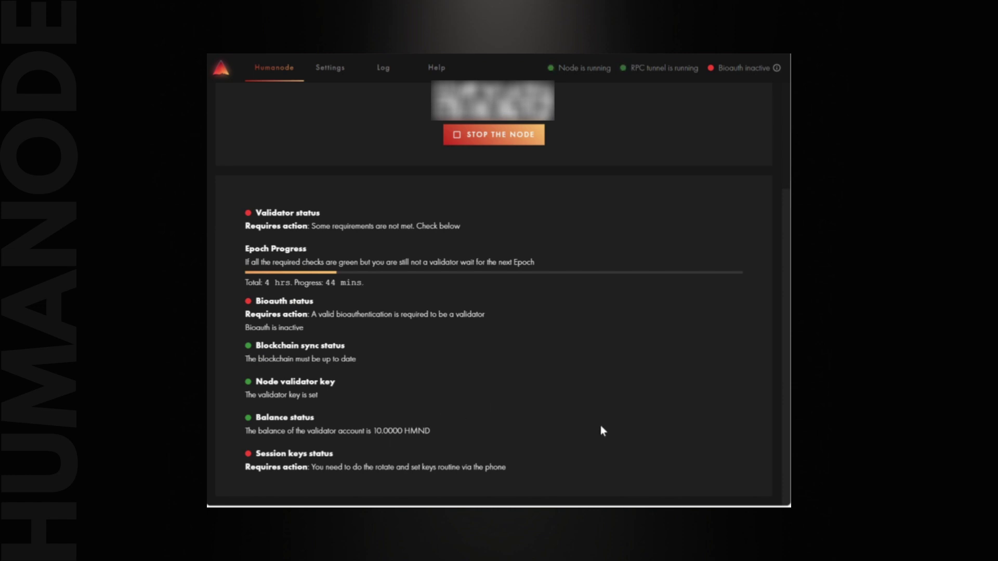
{"action": "scroll", "coordinate": [600, 426], "scroll_direction": "up", "scroll_amount": 1}
{"action": "scroll", "coordinate": [601, 426], "scroll_direction": "up", "scroll_amount": 2}
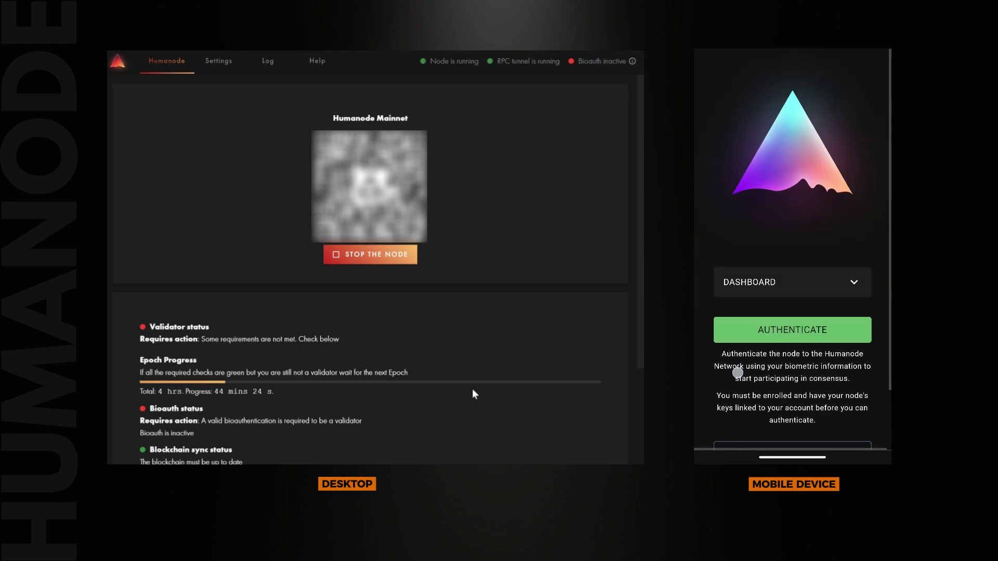
- Enroll on the phone via Setup the Node with camera access, and watch the enrollment log
{"action": "left_click_drag", "start_coordinate": [737, 370], "coordinate": [729, 338]}
{"action": "left_click_drag", "start_coordinate": [780, 416], "coordinate": [779, 385]}
{"action": "left_click", "coordinate": [780, 386]}
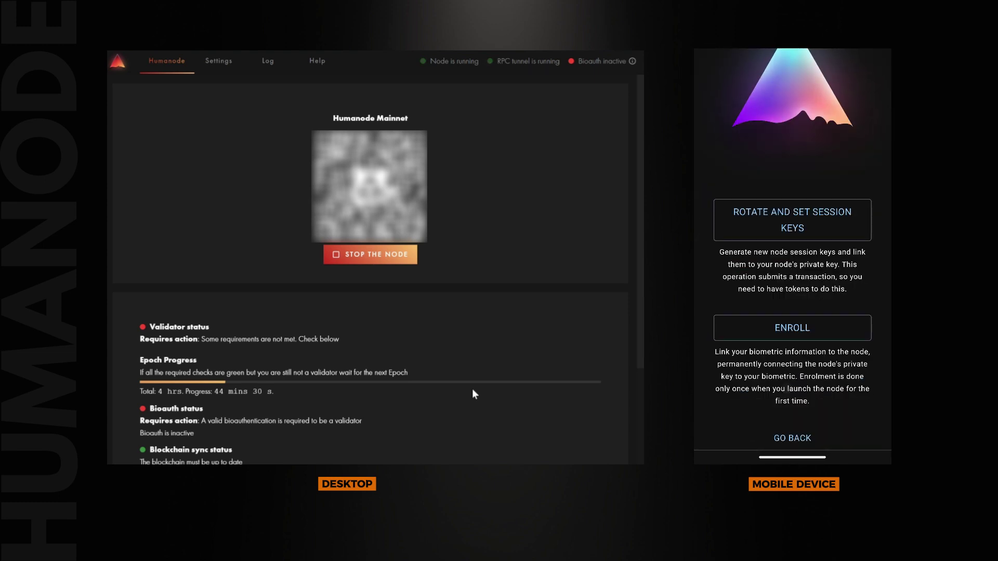
{"action": "left_click", "coordinate": [792, 327]}
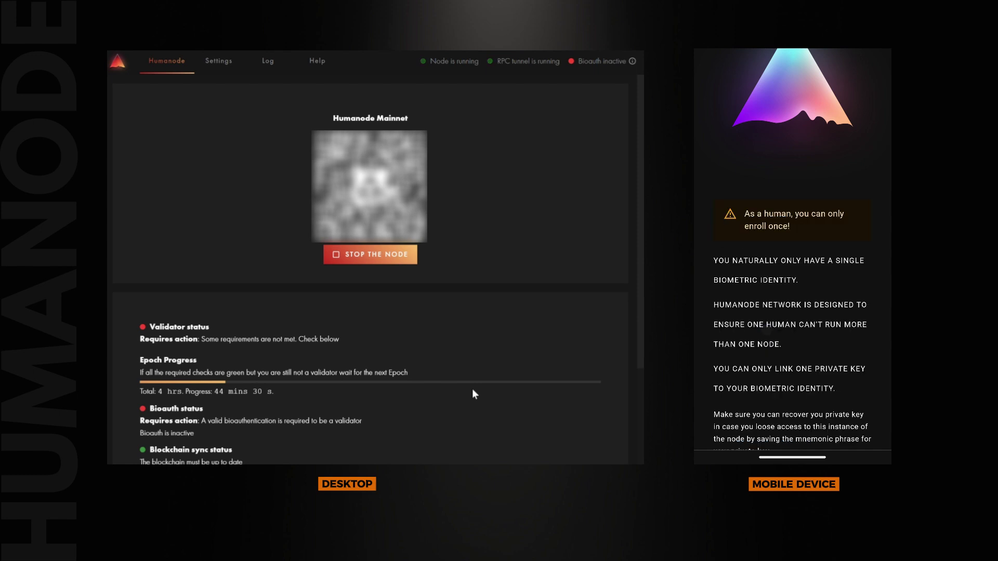
{"action": "left_click_drag", "start_coordinate": [735, 407], "coordinate": [736, 318]}
{"action": "left_click", "coordinate": [792, 409]}
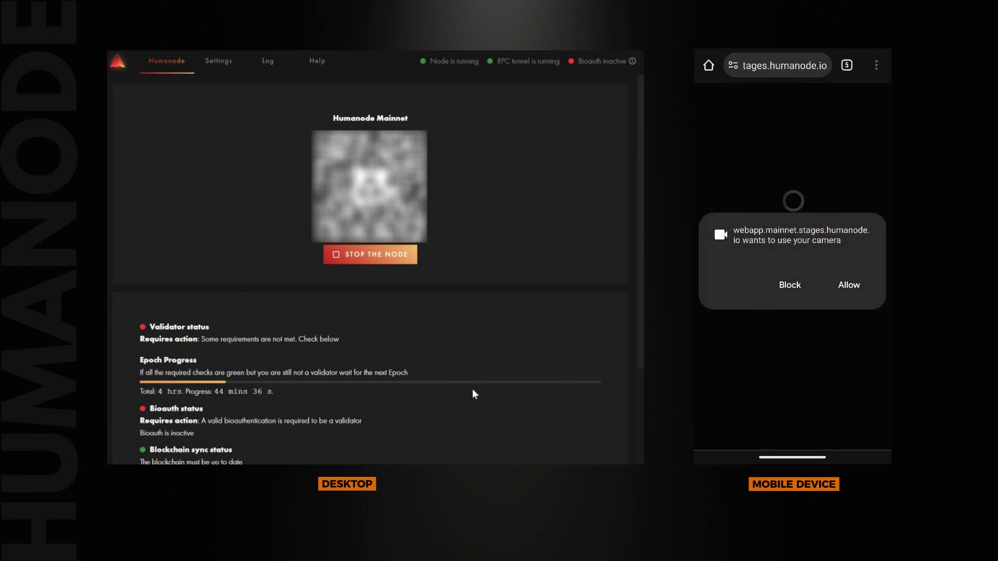
{"action": "left_click", "coordinate": [853, 287]}
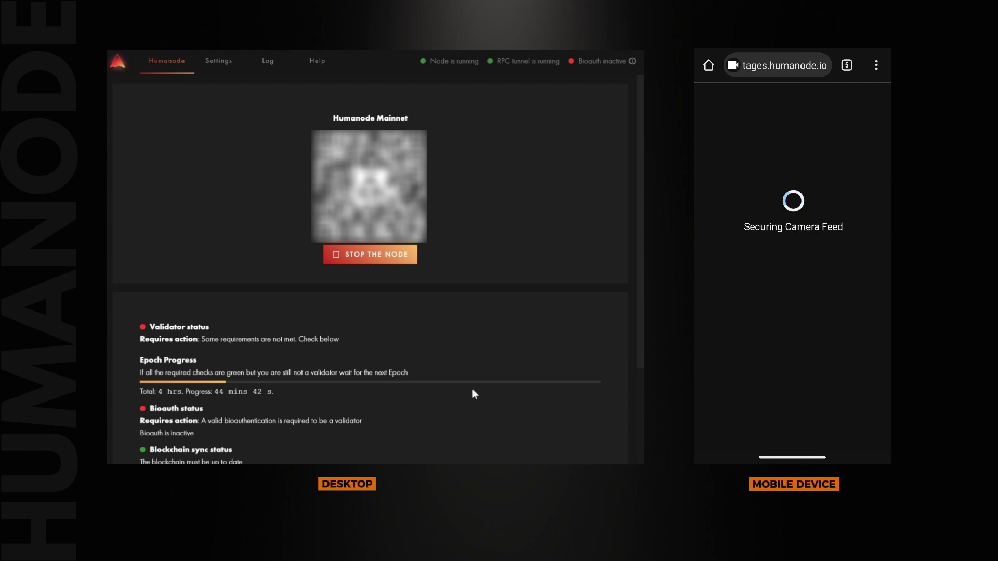
{"action": "left_click", "coordinate": [267, 61]}
{"action": "scroll", "coordinate": [417, 239], "scroll_direction": "down", "scroll_amount": 1}
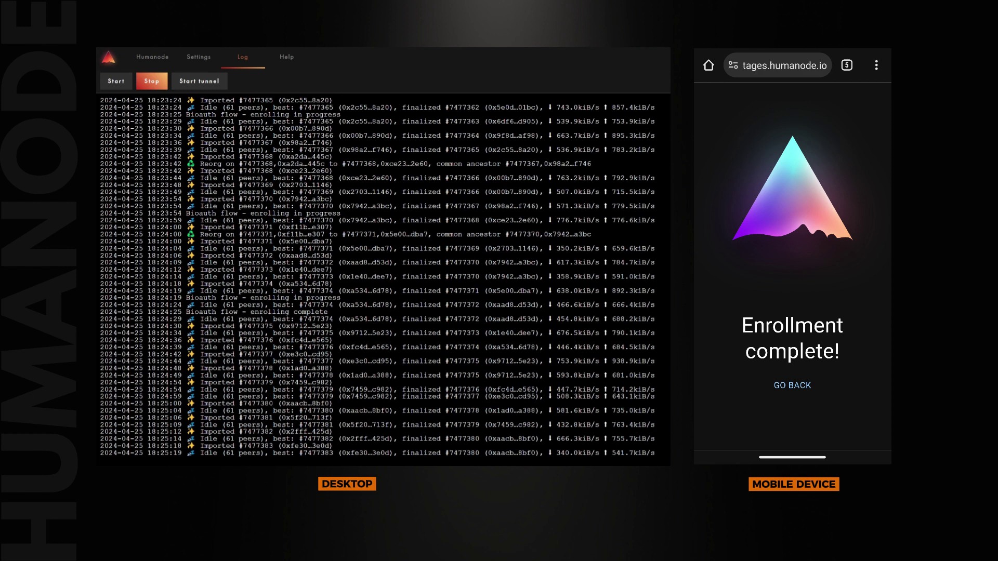
- Rotate and set the node's session keys on the phone, accepting the cost warning, then begin authentication
{"action": "left_click", "coordinate": [800, 385]}
{"action": "left_click", "coordinate": [815, 294]}
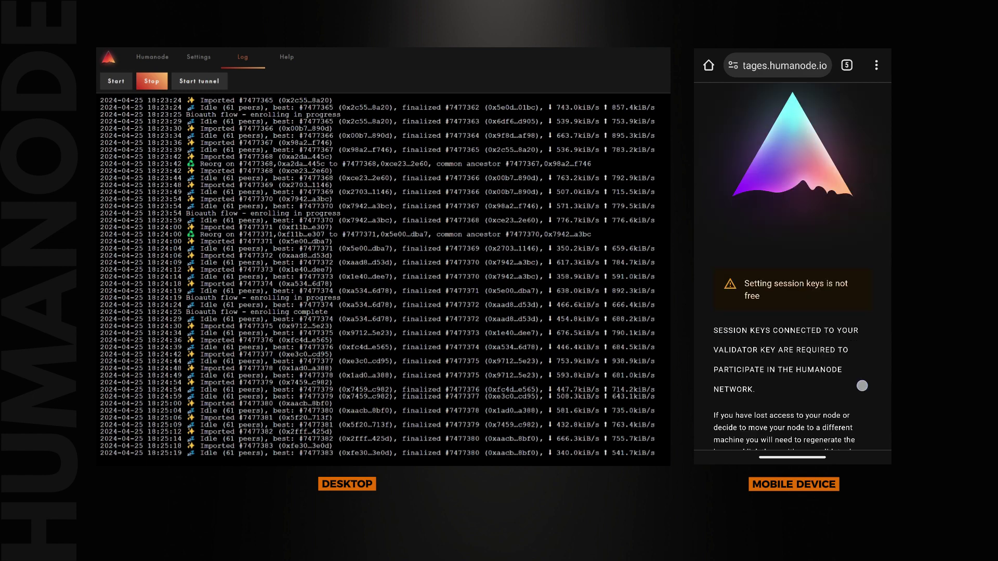
{"action": "scroll", "coordinate": [862, 385], "scroll_direction": "down", "scroll_amount": 3}
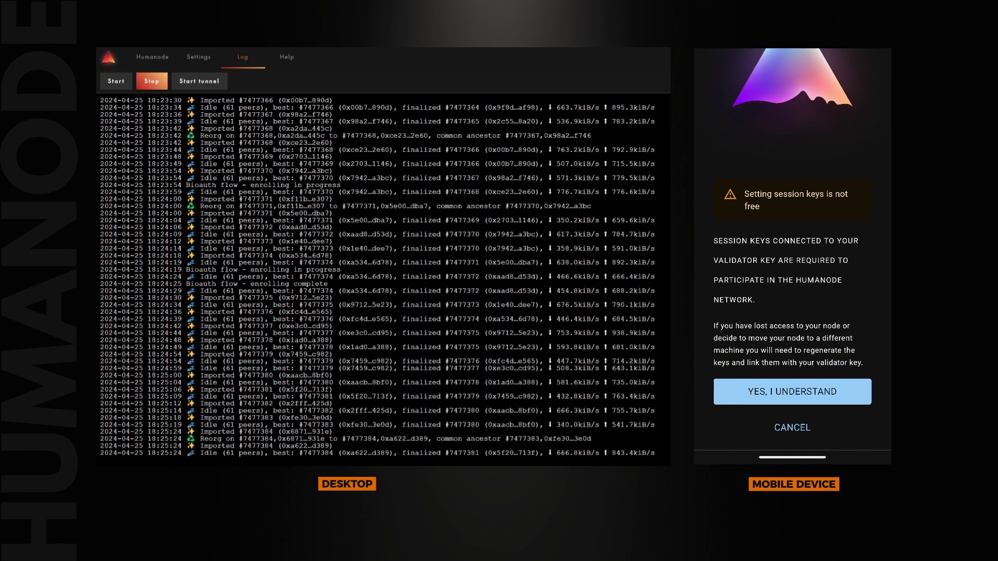
{"action": "left_click", "coordinate": [826, 393]}
{"action": "left_click", "coordinate": [827, 285]}
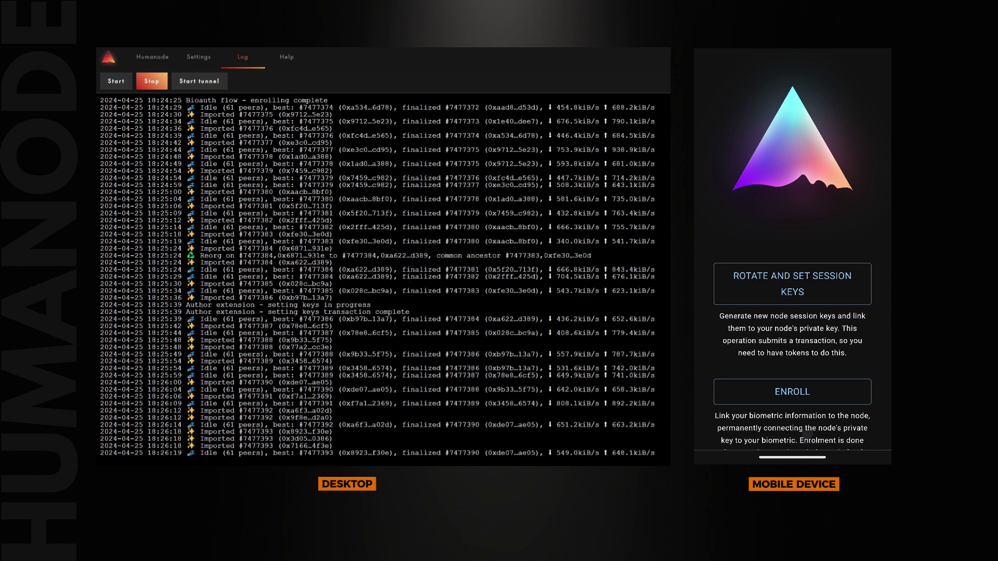
{"action": "scroll", "coordinate": [793, 250], "scroll_direction": "down", "scroll_amount": 3}
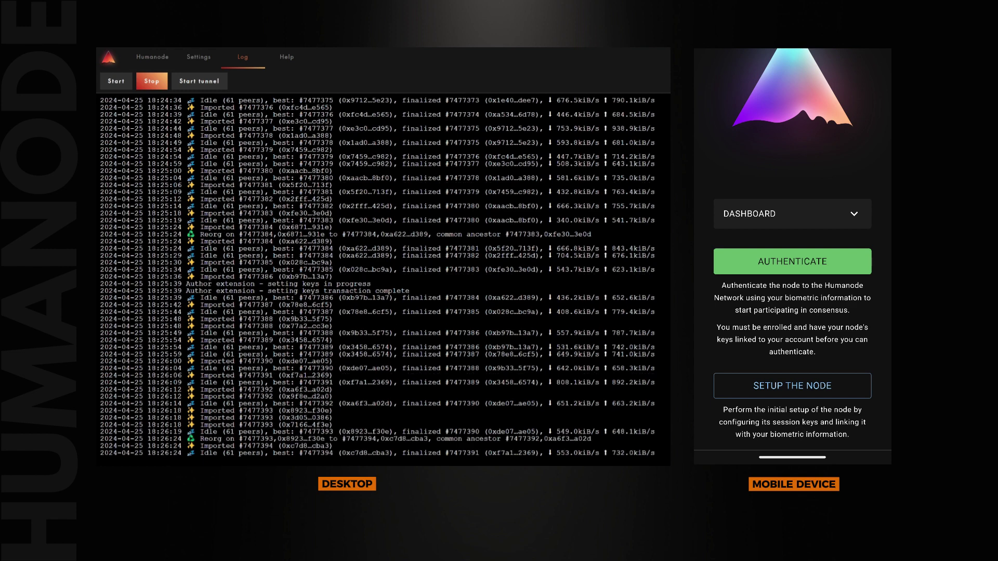
{"action": "left_click", "coordinate": [834, 265]}
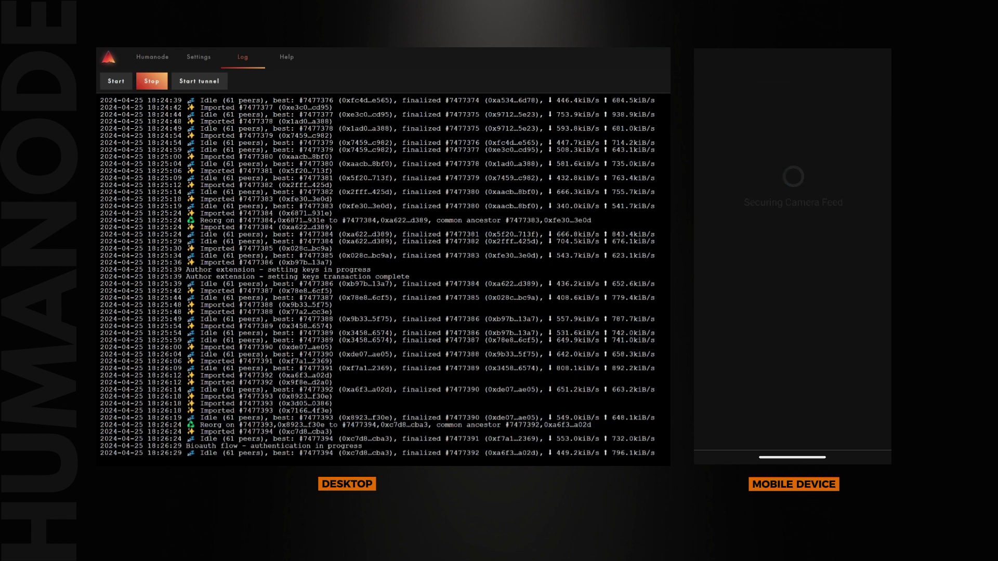
- Confirm readiness and complete the face scan to authenticate the node
{"action": "left_click", "coordinate": [794, 345]}
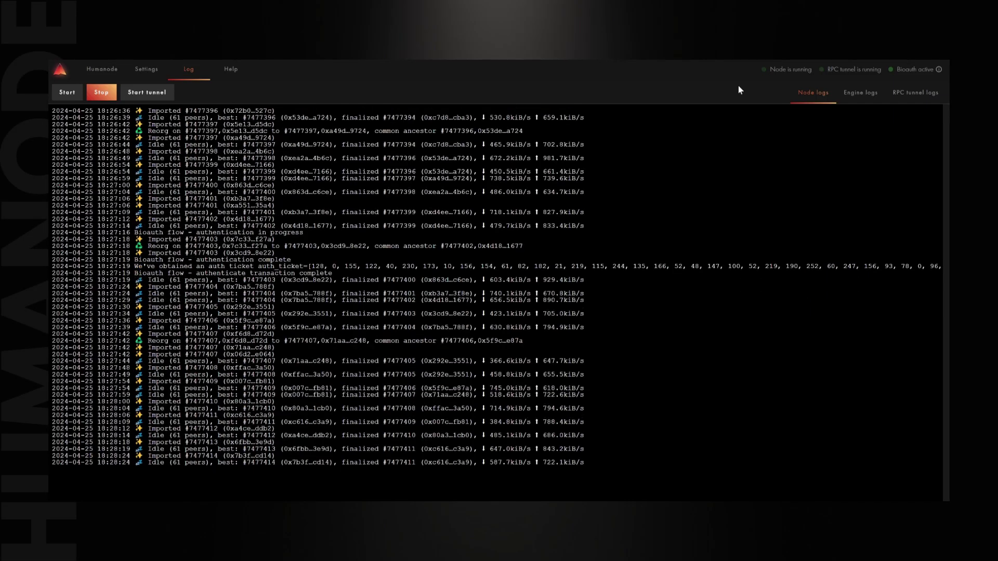
- Return to the Humanode node status overview to check validator status
{"action": "left_click", "coordinate": [102, 69]}
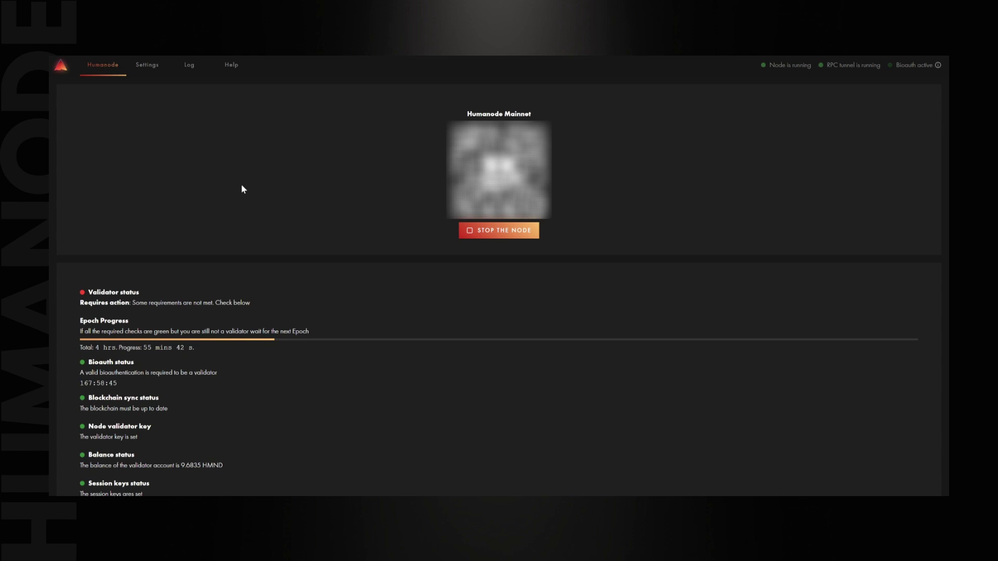